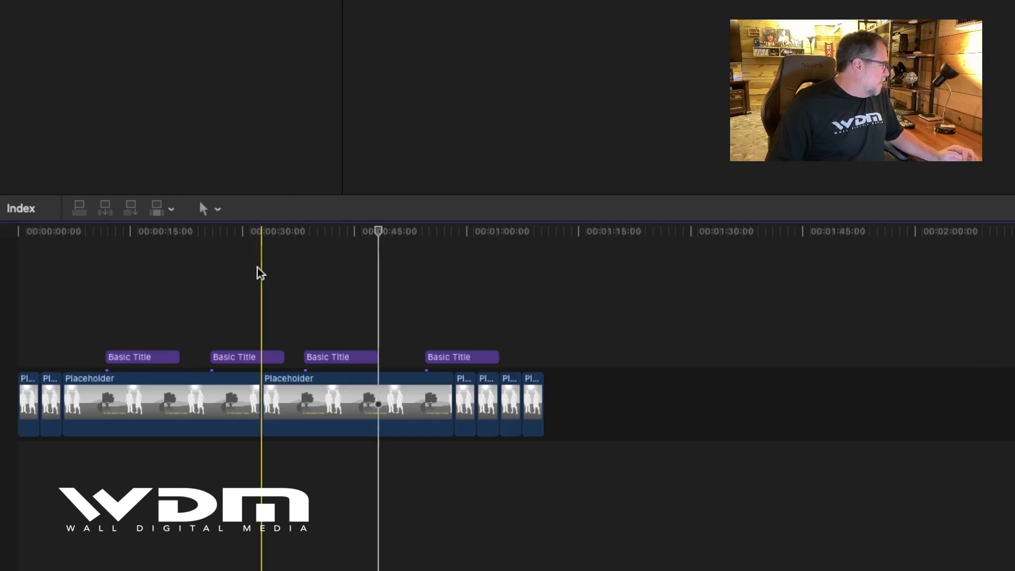
# Move the second Basic Title onto the start of the second long placeholder clip, at about 35 seconds.
pyautogui.moveTo(109, 233); pyautogui.dragTo(119, 236)
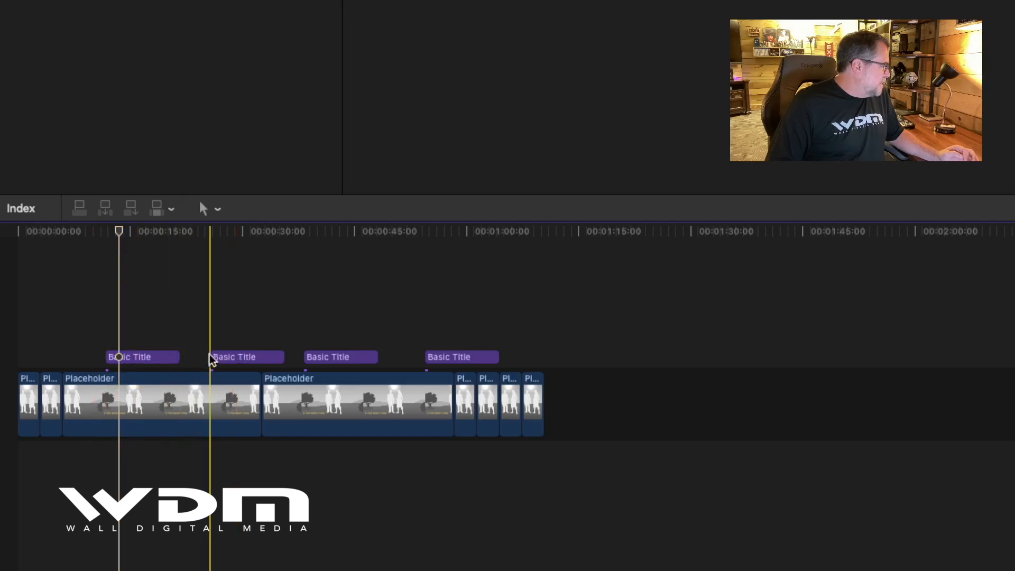
pyautogui.moveTo(242, 356); pyautogui.dragTo(299, 281)
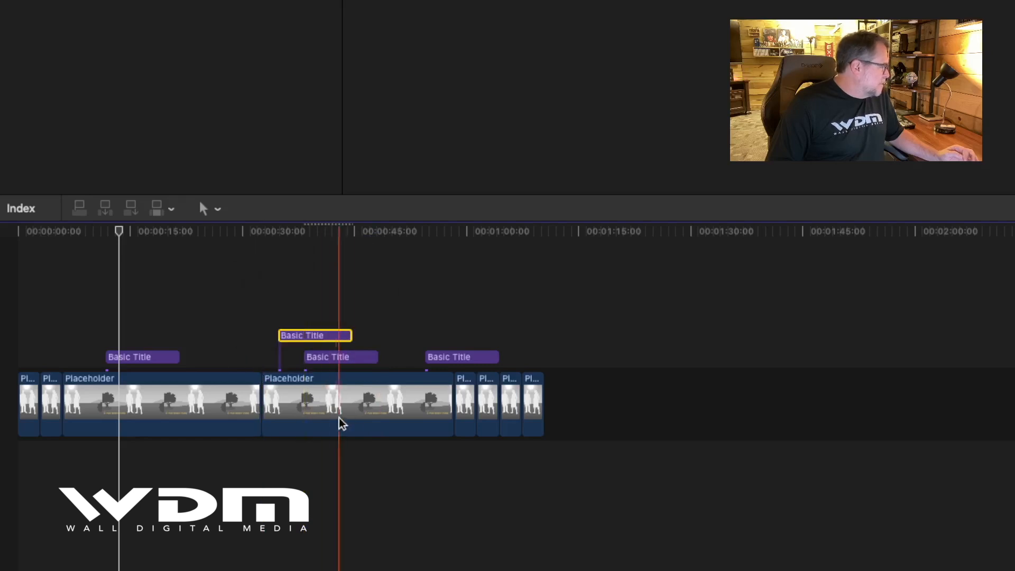
# Delete the second long placeholder clip together with its connected titles, and undo the deletion.
pyautogui.click(355, 408)
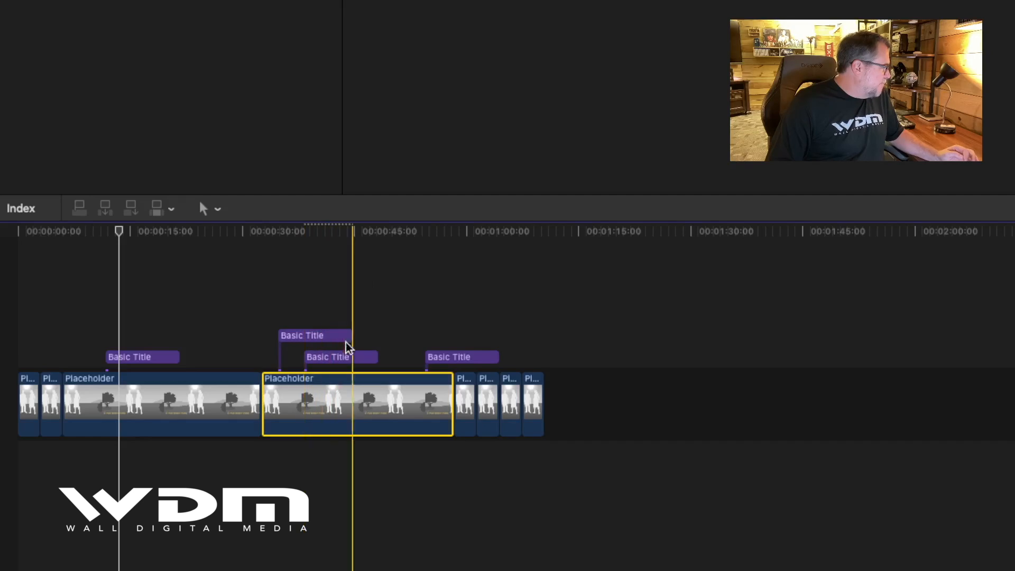
pyautogui.moveTo(396, 404)
pyautogui.mouseDown()
pyautogui.moveTo(147, 411)
pyautogui.moveTo(396, 414)
pyautogui.mouseUp()
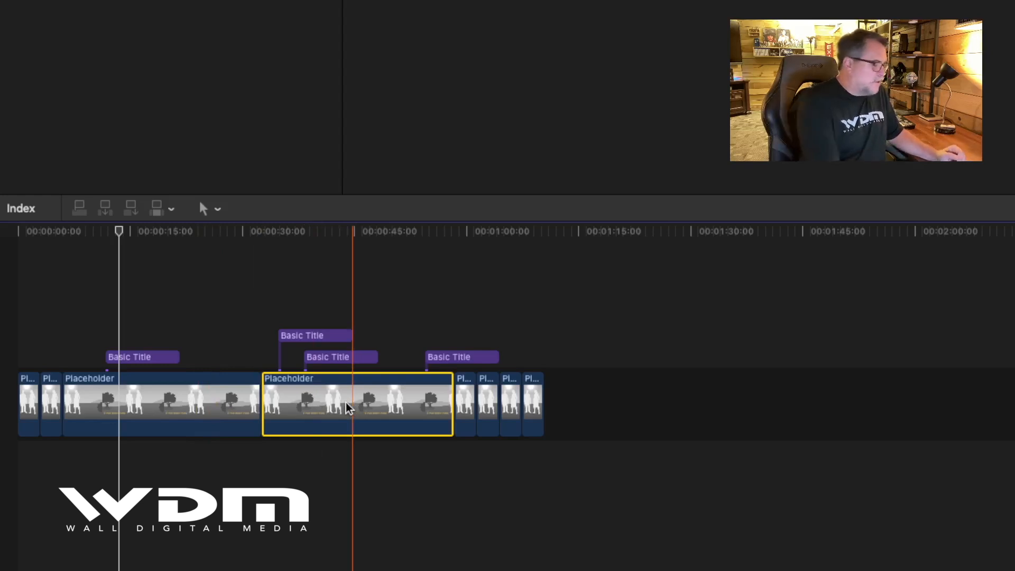
pyautogui.press('Delete')
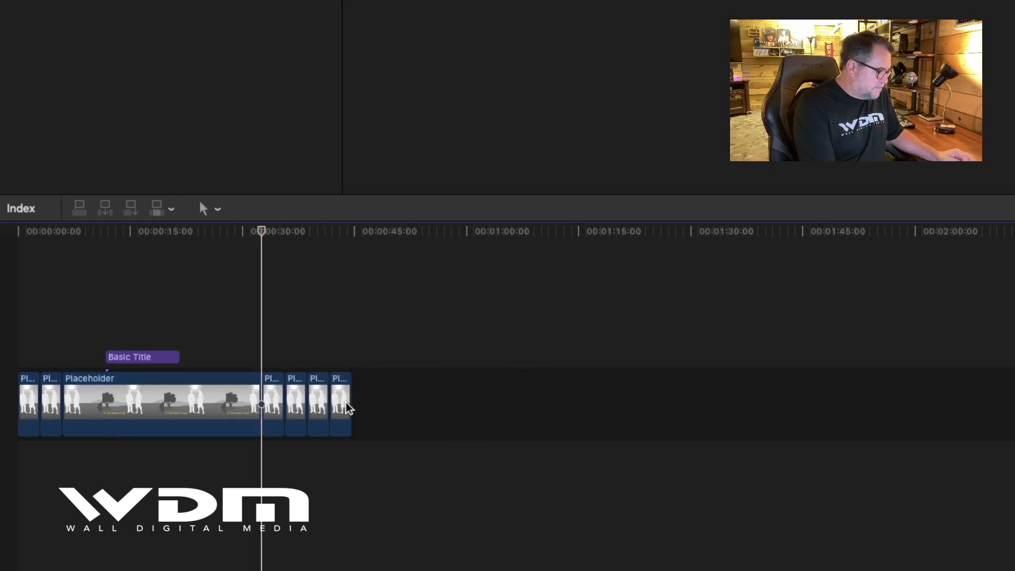
pyautogui.press('super+z')
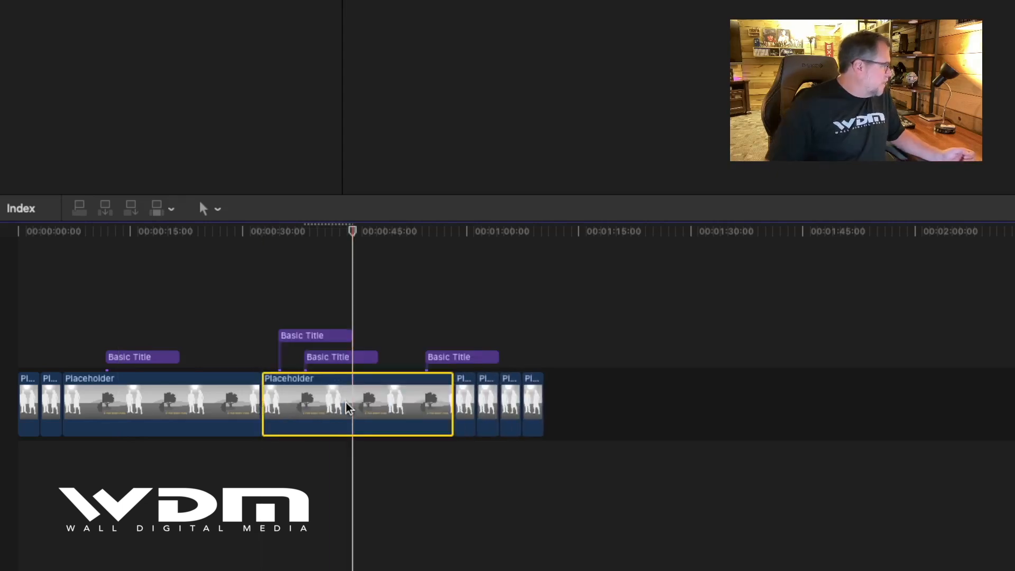
# Insert a gap clip at the very beginning of the timeline.
pyautogui.click(16, 233)
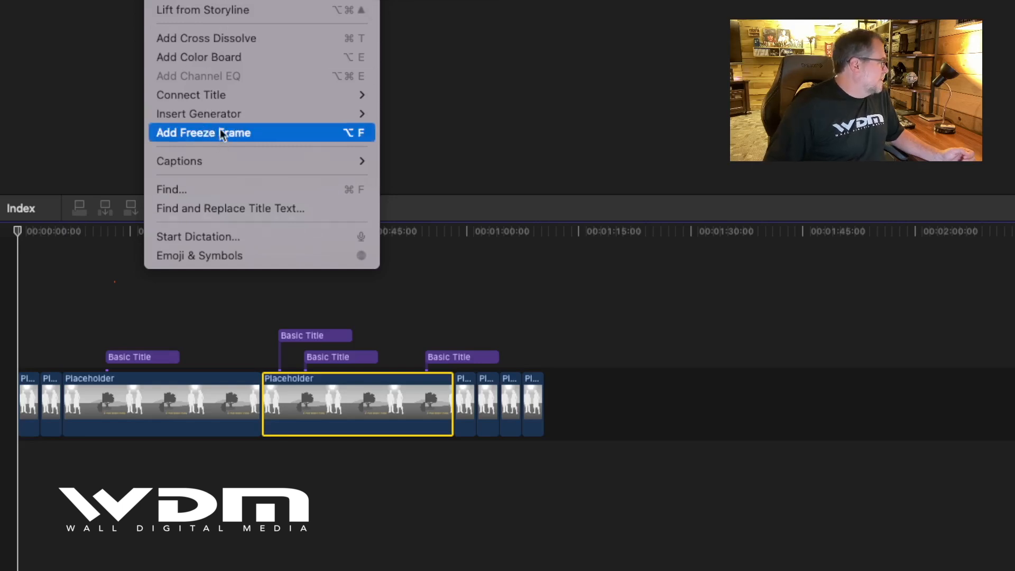
pyautogui.moveTo(221, 116)
pyautogui.click(408, 136)
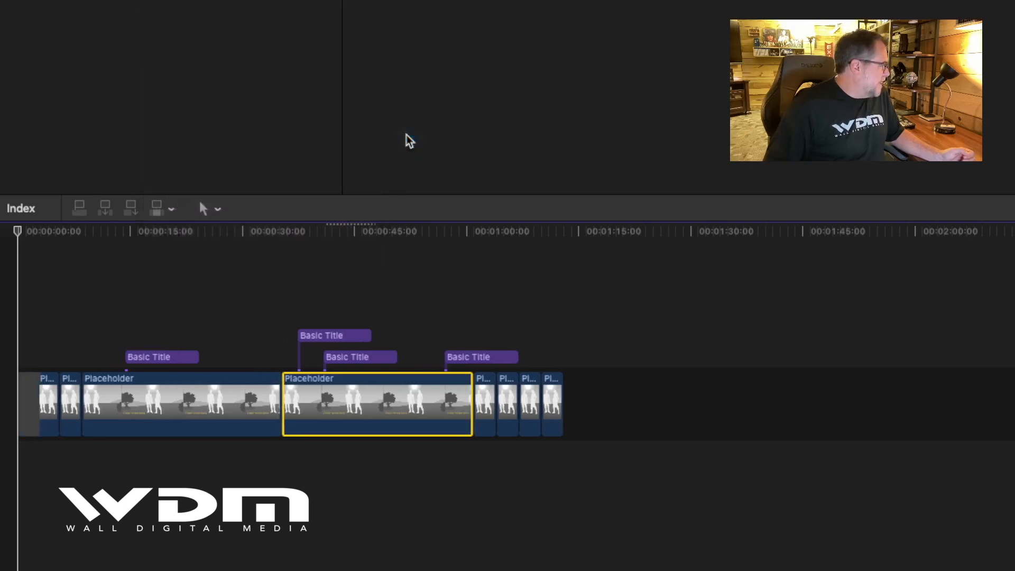
# Set the duration of the opening gap clip to 30 seconds.
pyautogui.rightClick(30, 399)
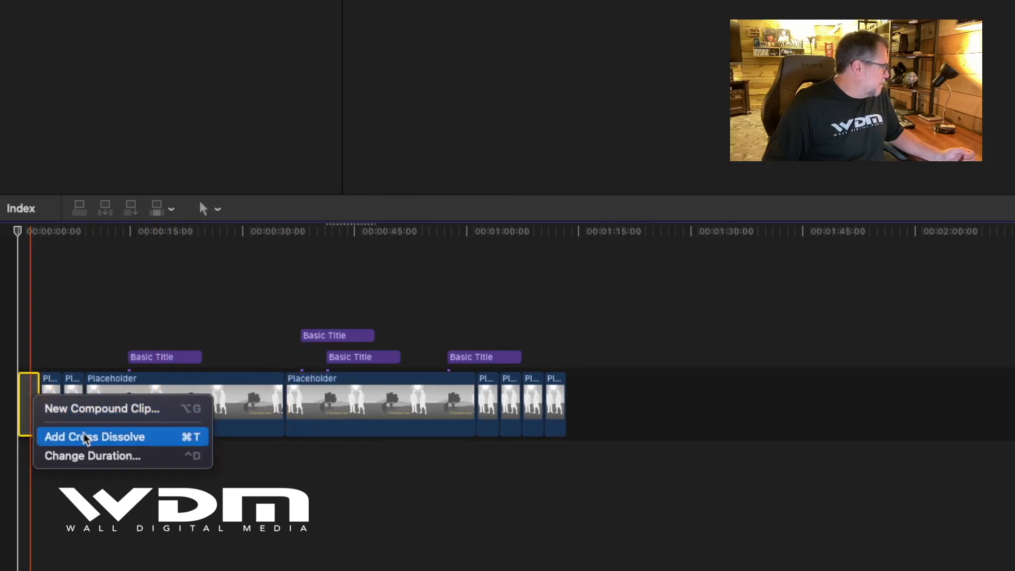
pyautogui.click(83, 449)
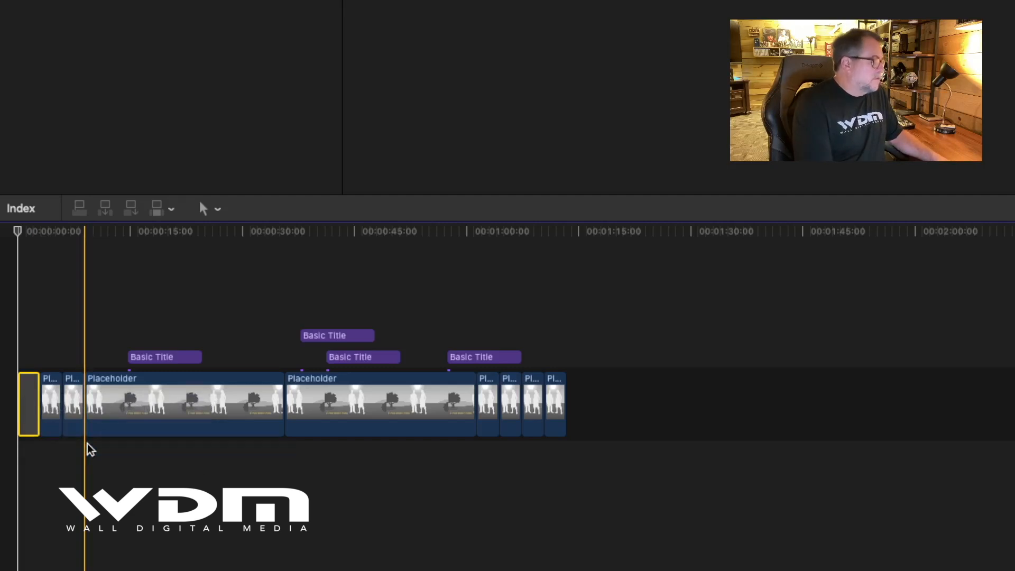
pyautogui.rightClick(31, 401)
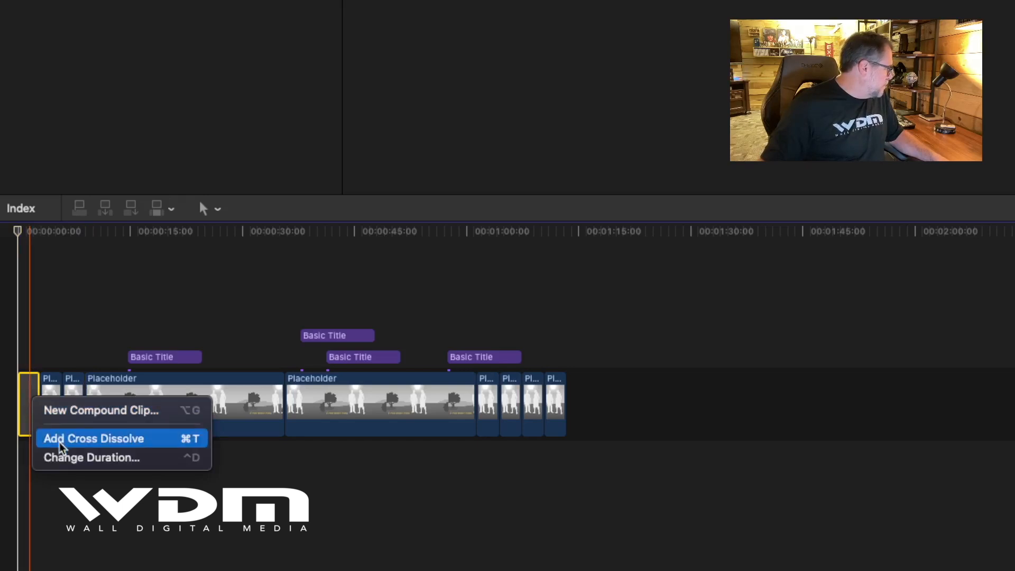
pyautogui.click(60, 442)
pyautogui.press('Return')
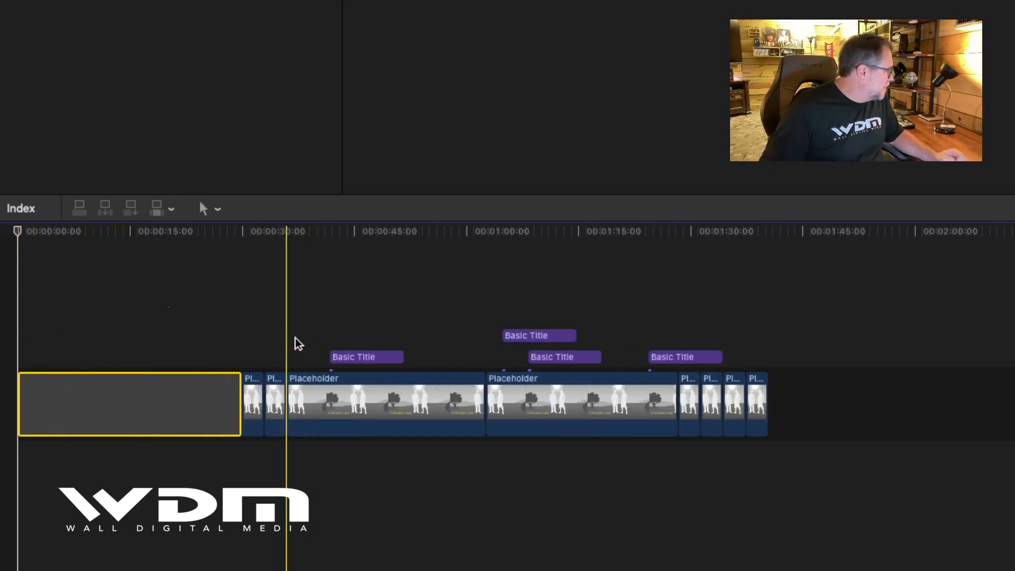
# Lift the first three placeholder clips in sequence above the gap, and trim the third to end at about 18 seconds.
pyautogui.click(271, 306)
pyautogui.moveTo(253, 385); pyautogui.dragTo(29, 320)
pyautogui.moveTo(252, 391); pyautogui.dragTo(58, 319)
pyautogui.moveTo(300, 356); pyautogui.dragTo(453, 306)
pyautogui.moveTo(294, 413); pyautogui.dragTo(109, 342)
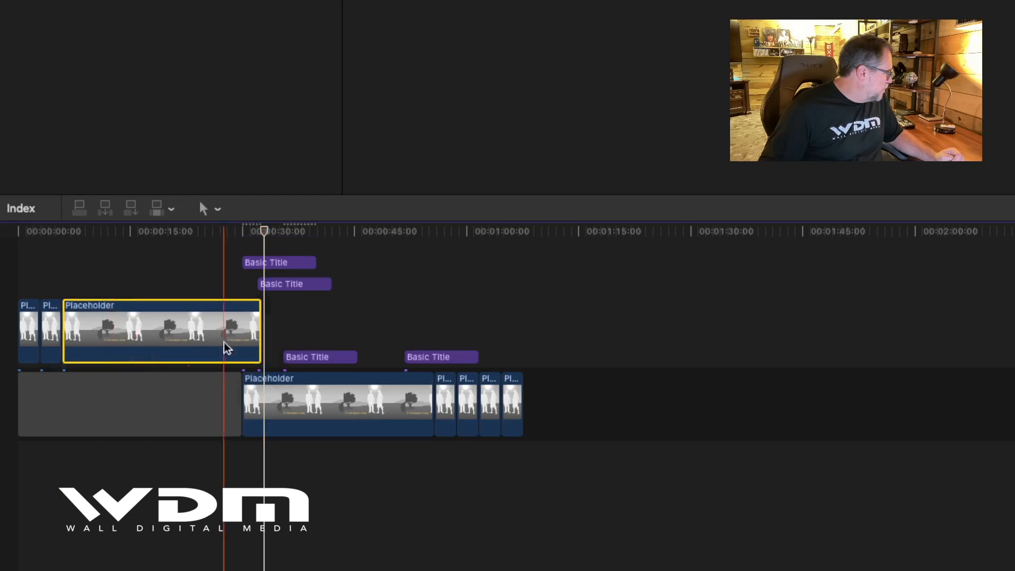
pyautogui.moveTo(263, 326); pyautogui.dragTo(153, 326)
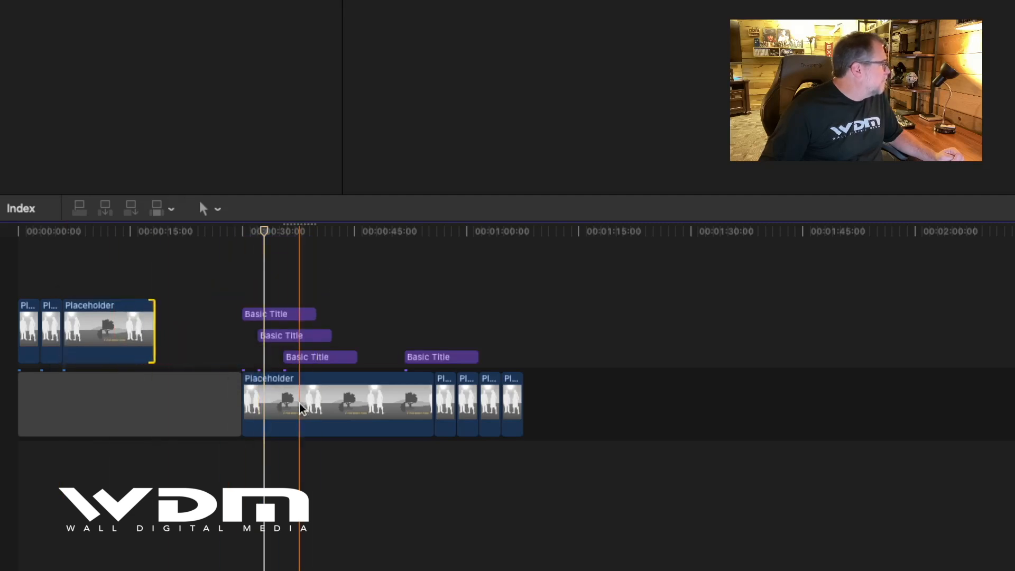
# Move the three stacked titles past the long placeholder to about 58 seconds, and the remaining title above it at about 37 seconds.
pyautogui.moveTo(299, 403); pyautogui.dragTo(232, 349)
pyautogui.moveTo(275, 282); pyautogui.dragTo(329, 358)
pyautogui.moveTo(329, 359); pyautogui.dragTo(535, 358)
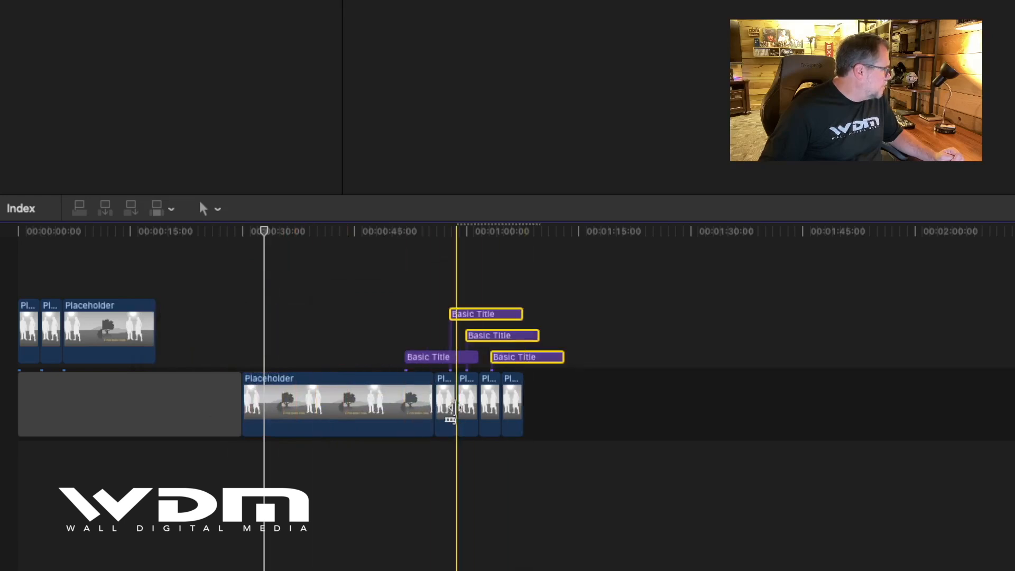
pyautogui.moveTo(442, 353); pyautogui.dragTo(329, 353)
pyautogui.moveTo(468, 392)
pyautogui.mouseDown()
pyautogui.moveTo(333, 306)
pyautogui.moveTo(467, 392)
pyautogui.mouseUp()
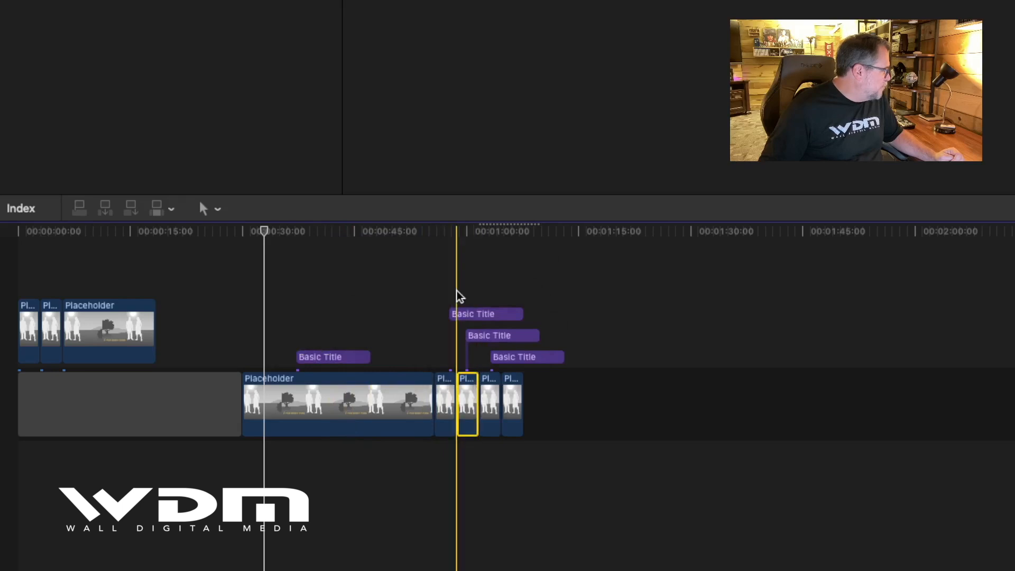
# Extend the closing gap to about 1:45 and move the three stacked titles over it, starting at about 1:25.
pyautogui.moveTo(483, 287); pyautogui.dragTo(643, 360)
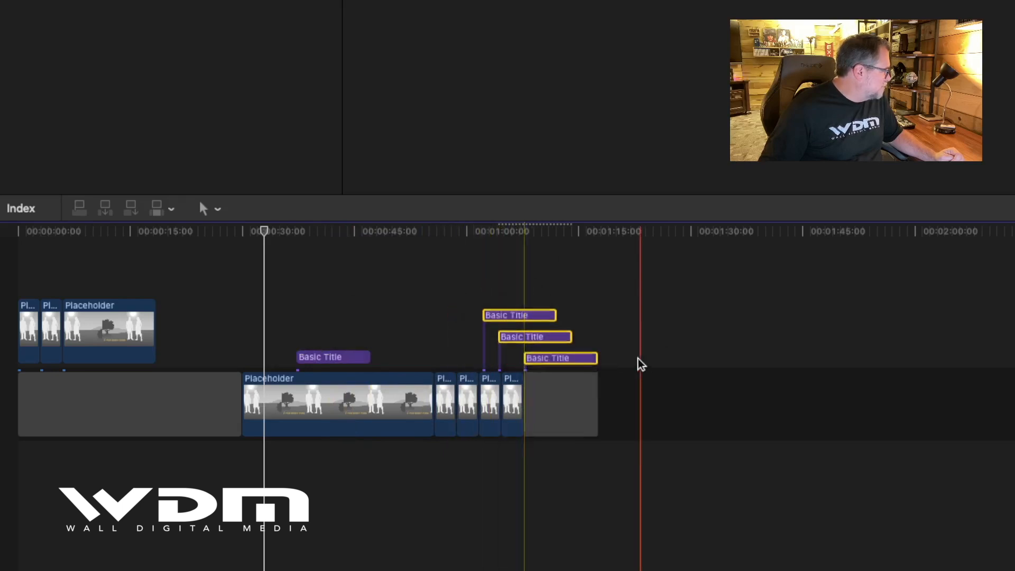
pyautogui.moveTo(517, 273); pyautogui.dragTo(592, 359)
pyautogui.moveTo(597, 397); pyautogui.dragTo(798, 404)
pyautogui.moveTo(528, 288); pyautogui.dragTo(661, 353)
pyautogui.click(540, 338)
# Move the four short placeholder clips out of the primary storyline to directly after the third clip above the opening gap.
pyautogui.moveTo(445, 345); pyautogui.dragTo(512, 387)
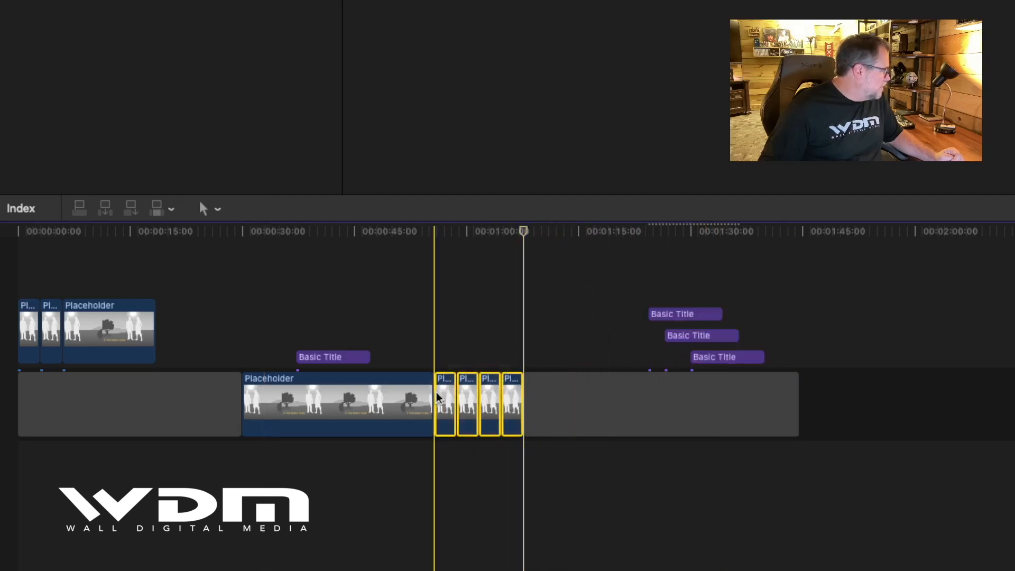
pyautogui.moveTo(440, 394); pyautogui.dragTo(195, 324)
pyautogui.press('z')
pyautogui.click(129, 295)
# Place three Basic Titles above the lifted clips, starting at about 0, 11 and 23 seconds.
pyautogui.press('super+equal')
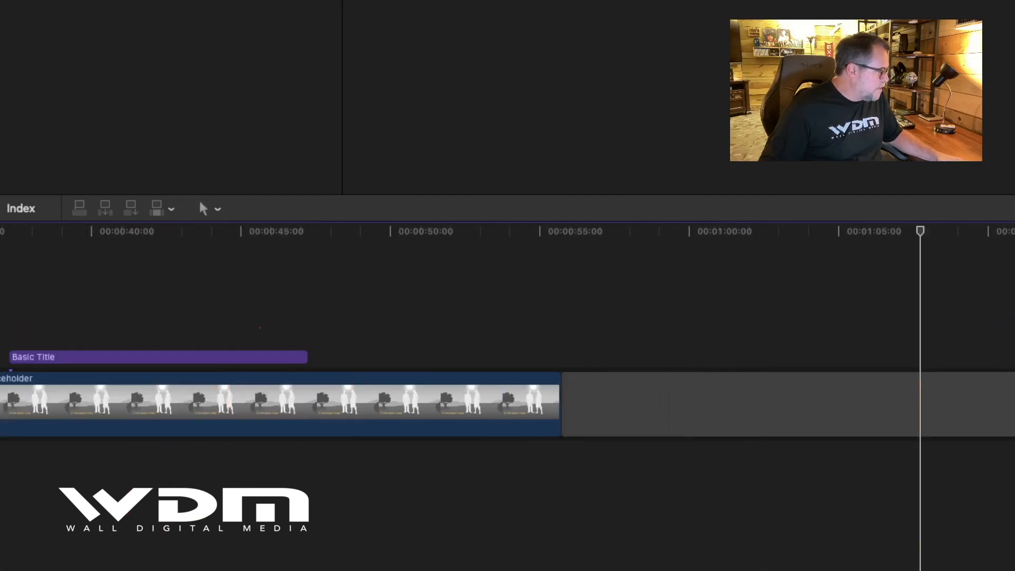
pyautogui.hotkey('ctrl', 't')
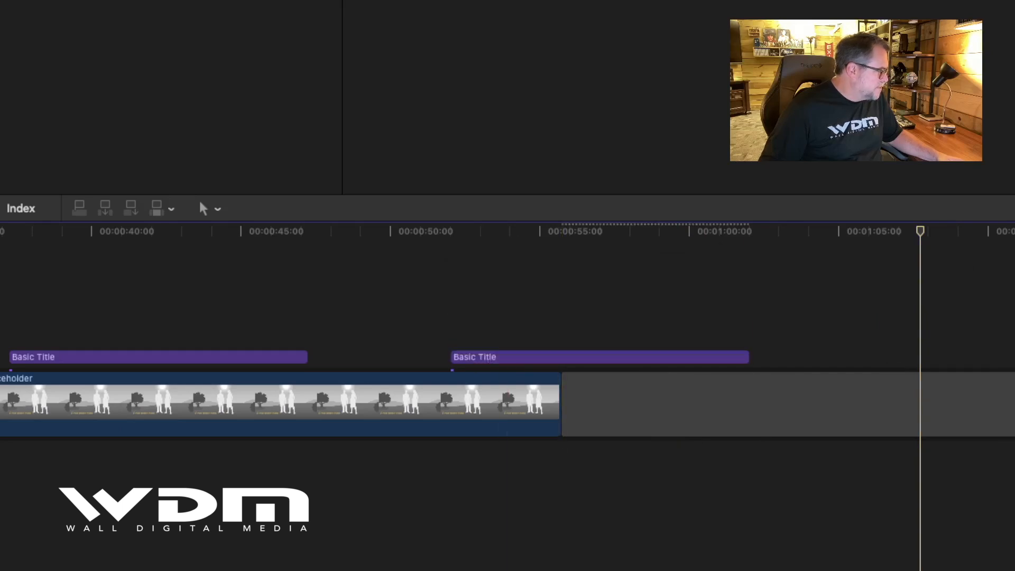
pyautogui.hotkey('ctrl', 't')
pyautogui.moveTo(1012, 322); pyautogui.dragTo(1, 235)
pyautogui.click(355, 285)
pyautogui.moveTo(511, 282); pyautogui.dragTo(440, 280)
pyautogui.moveTo(844, 287); pyautogui.dragTo(751, 276)
pyautogui.click(693, 249)
# Delete the fifth, third and second placeholder clips above the gap one at a time, undoing each deletion.
pyautogui.click(723, 340)
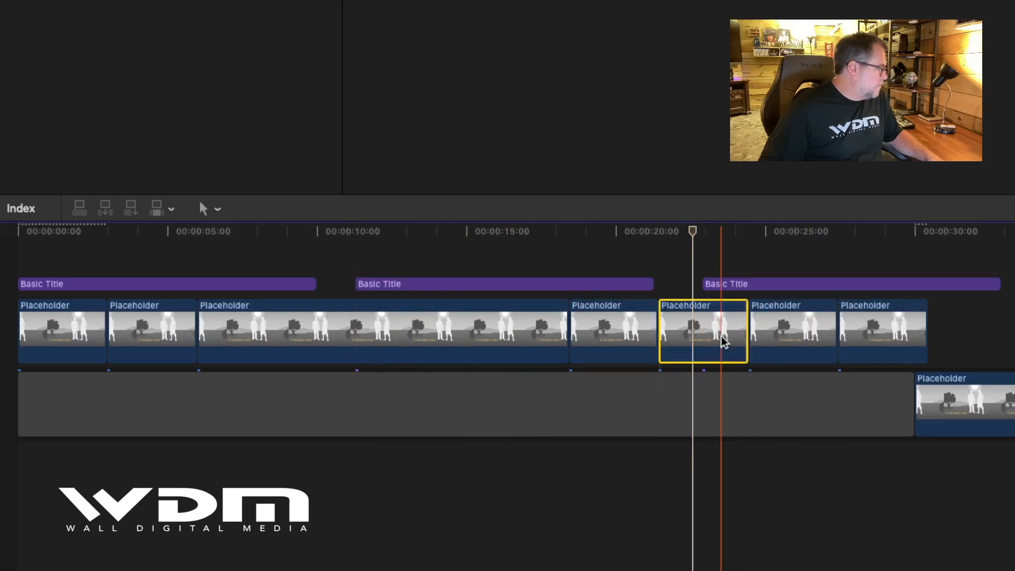
pyautogui.press('Delete')
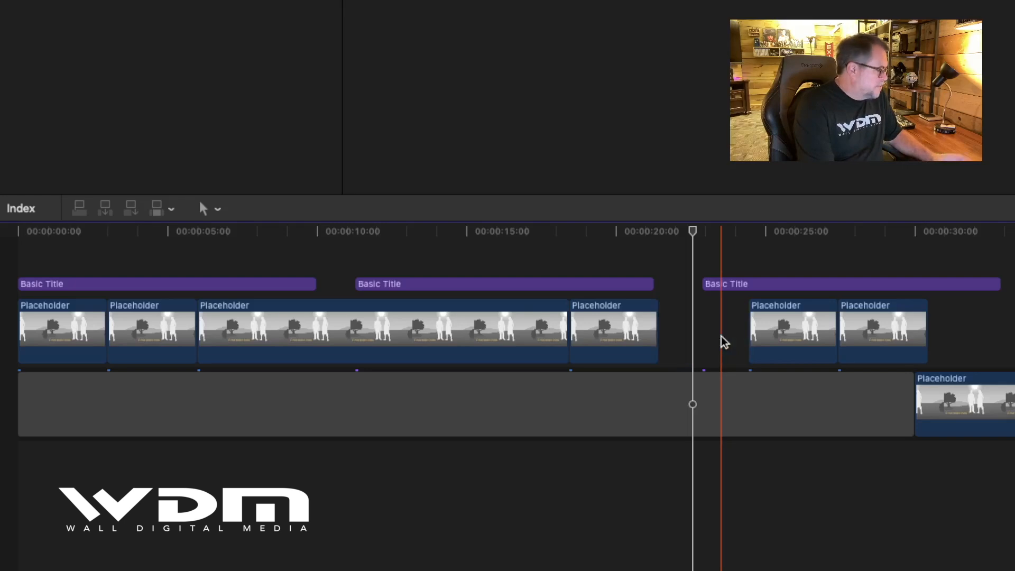
pyautogui.press('super+z')
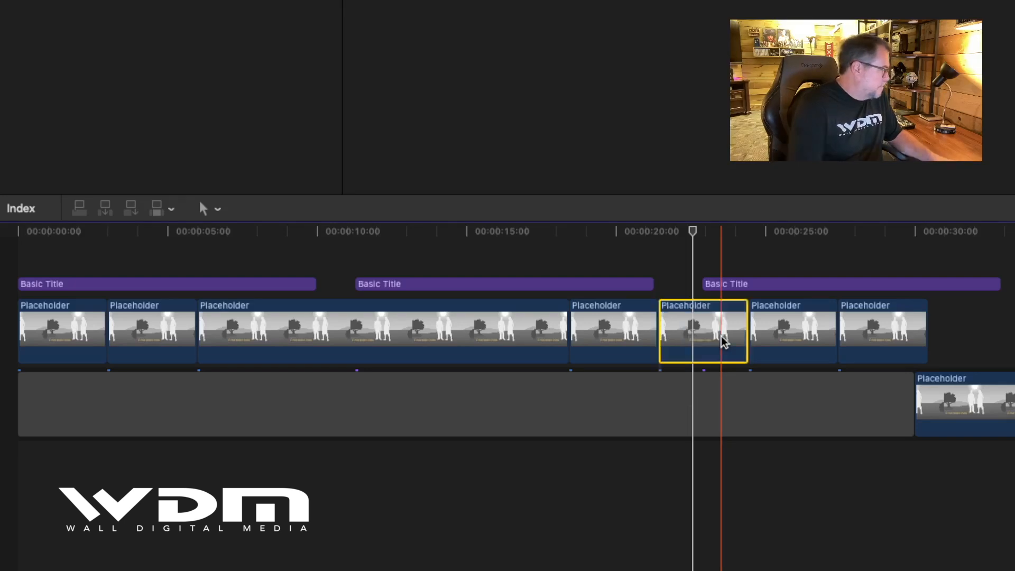
pyautogui.click(516, 332)
pyautogui.press('Delete')
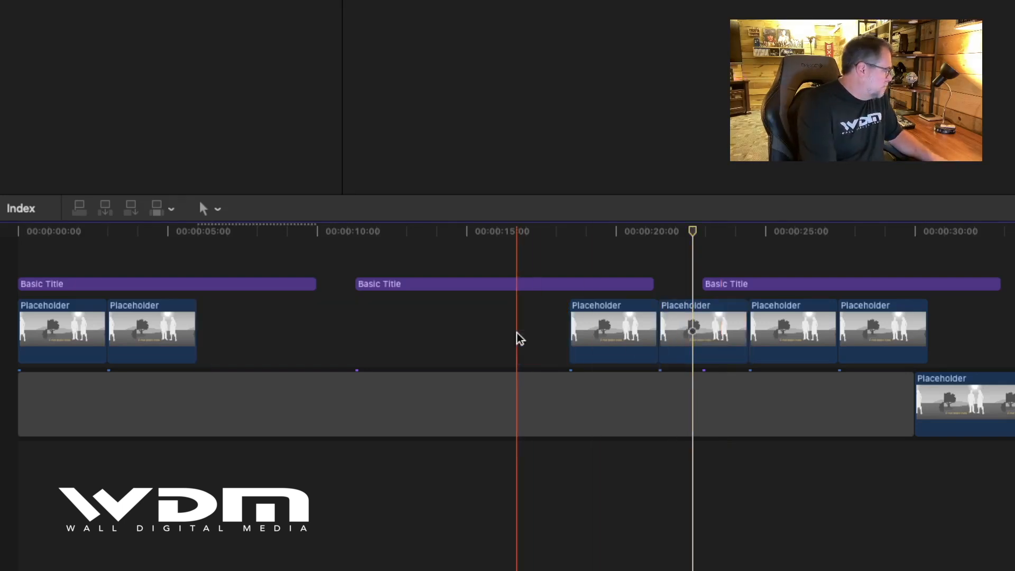
pyautogui.press('super+z')
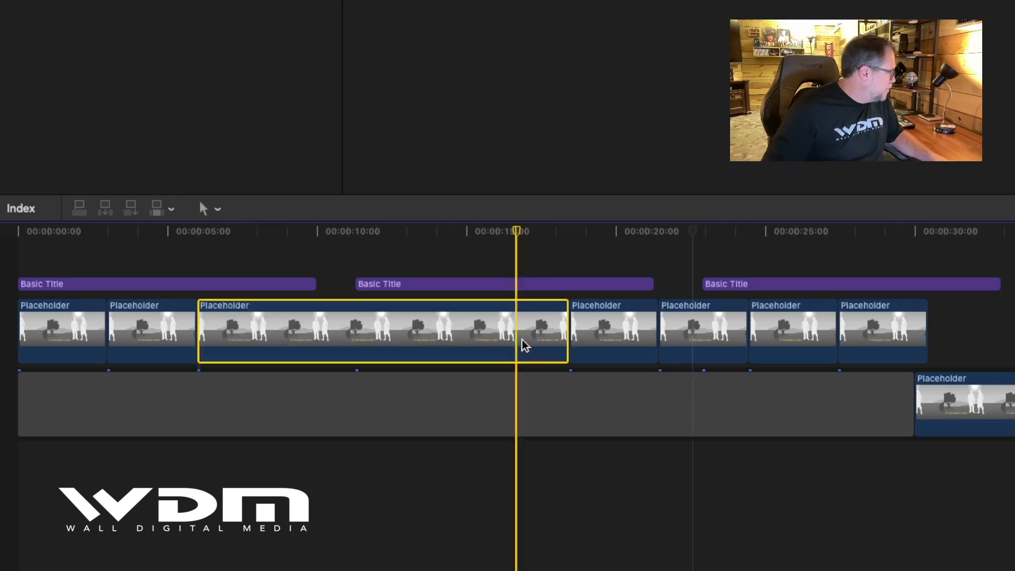
pyautogui.click(175, 328)
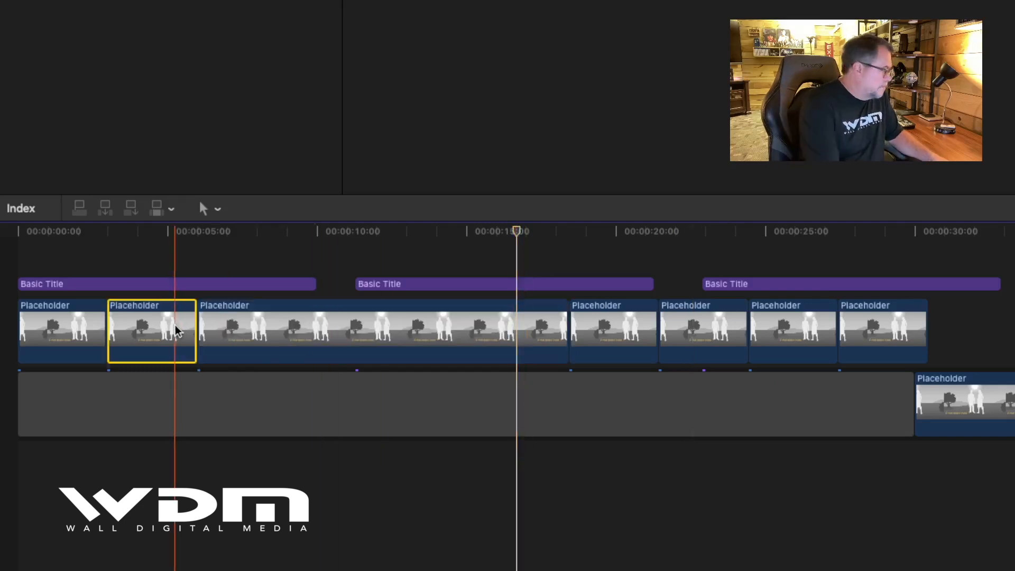
pyautogui.press('Delete')
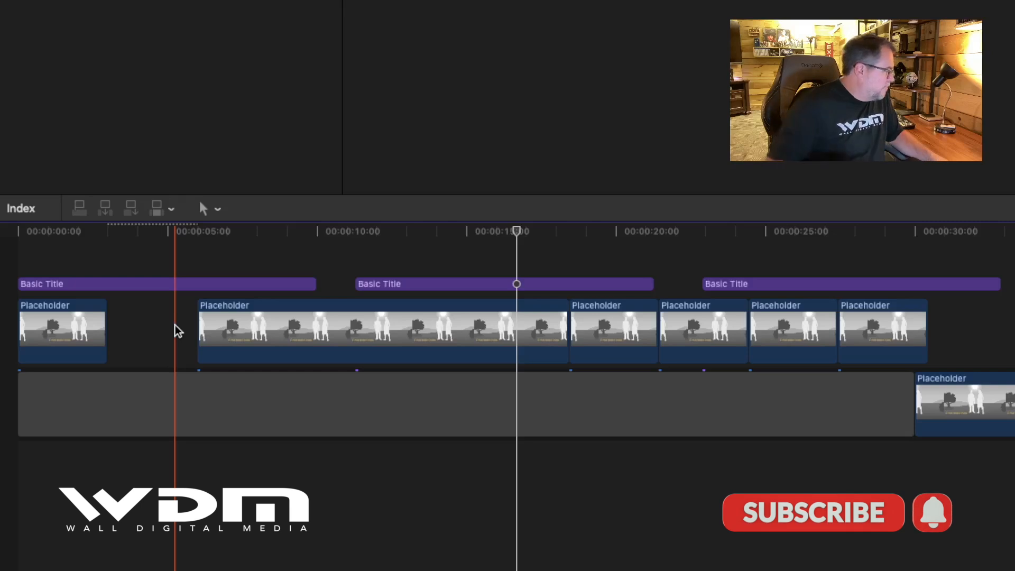
pyautogui.press('super+z')
# Slide the second title freely above the clips to about 15 seconds, and the third title to about 22 seconds.
pyautogui.moveTo(417, 284); pyautogui.dragTo(297, 257)
pyautogui.moveTo(399, 259); pyautogui.dragTo(685, 259)
pyautogui.moveTo(721, 330)
pyautogui.mouseDown()
pyautogui.moveTo(500, 321)
pyautogui.moveTo(728, 338)
pyautogui.moveTo(711, 334)
pyautogui.mouseUp()
pyautogui.moveTo(809, 286); pyautogui.dragTo(767, 301)
pyautogui.moveTo(715, 333)
pyautogui.mouseDown()
pyautogui.moveTo(464, 334)
pyautogui.moveTo(729, 334)
pyautogui.moveTo(712, 334)
pyautogui.mouseUp()
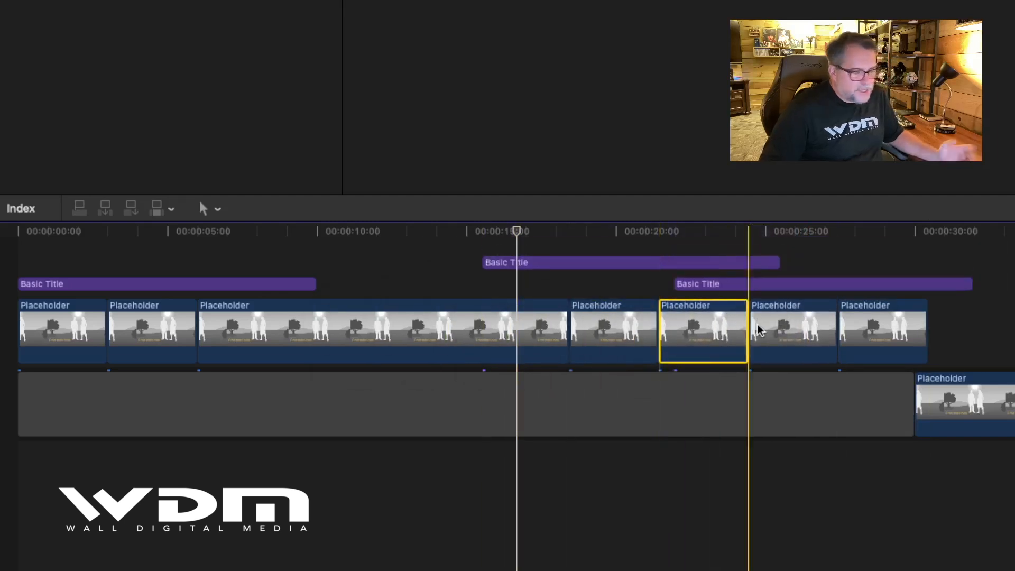
# Line up the second and third titles back to back after the first, starting at 10 and 20 seconds.
pyautogui.moveTo(573, 258); pyautogui.dragTo(414, 268)
pyautogui.moveTo(740, 282); pyautogui.dragTo(682, 280)
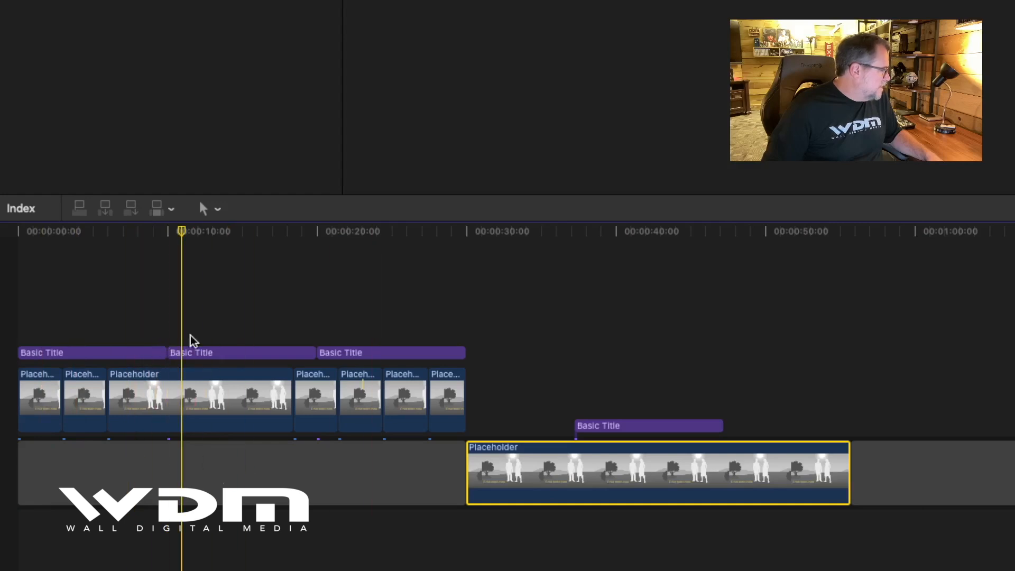
pyautogui.moveTo(528, 474); pyautogui.dragTo(775, 471)
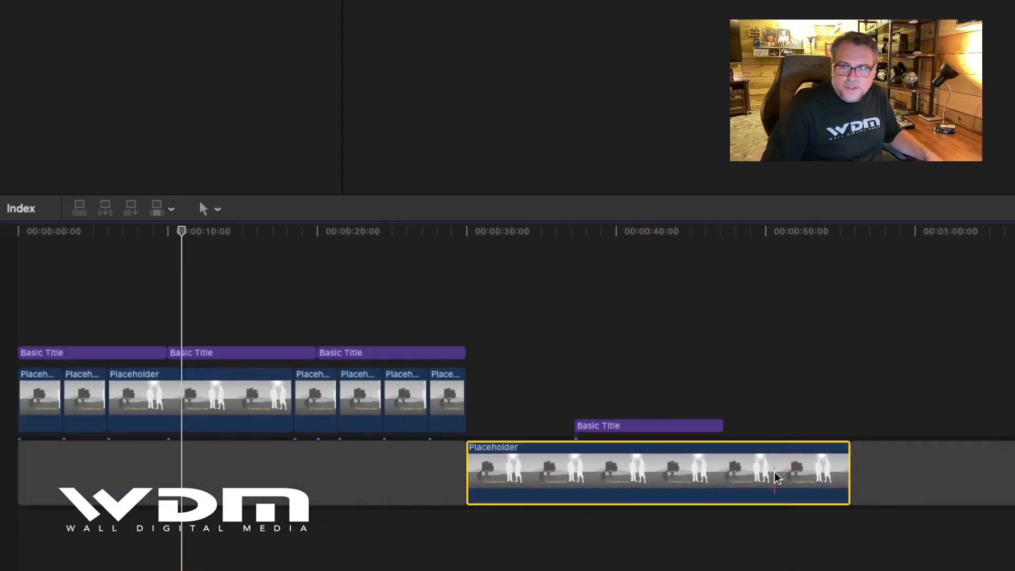
# Shift the last four short clips and the third title about 1.5 seconds later, and delete those four clips.
pyautogui.moveTo(521, 400)
pyautogui.mouseDown()
pyautogui.moveTo(310, 397)
pyautogui.moveTo(418, 396)
pyautogui.moveTo(333, 397)
pyautogui.mouseUp()
pyautogui.moveTo(354, 353); pyautogui.dragTo(387, 341)
pyautogui.moveTo(518, 402); pyautogui.dragTo(358, 390)
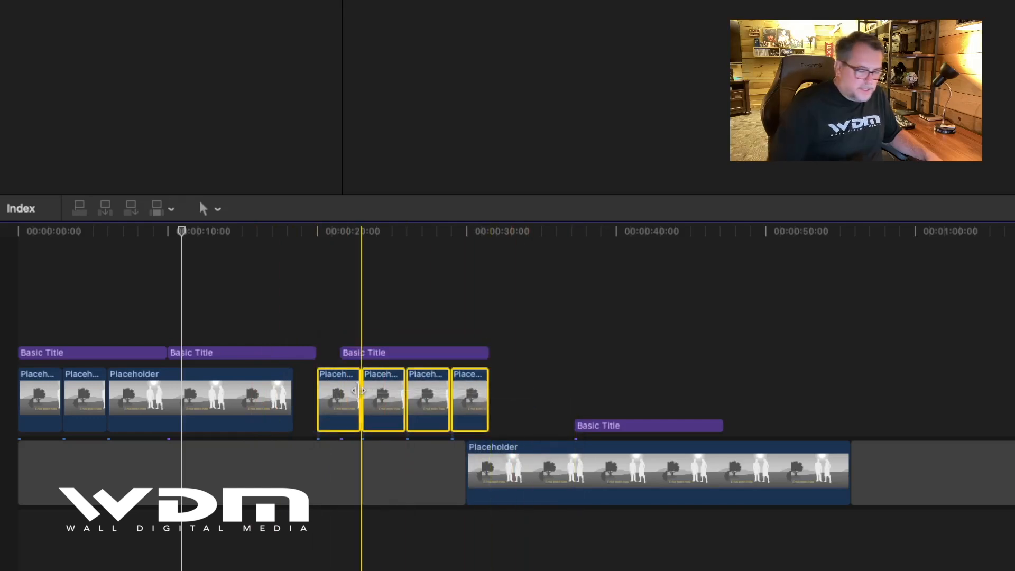
pyautogui.press('Delete')
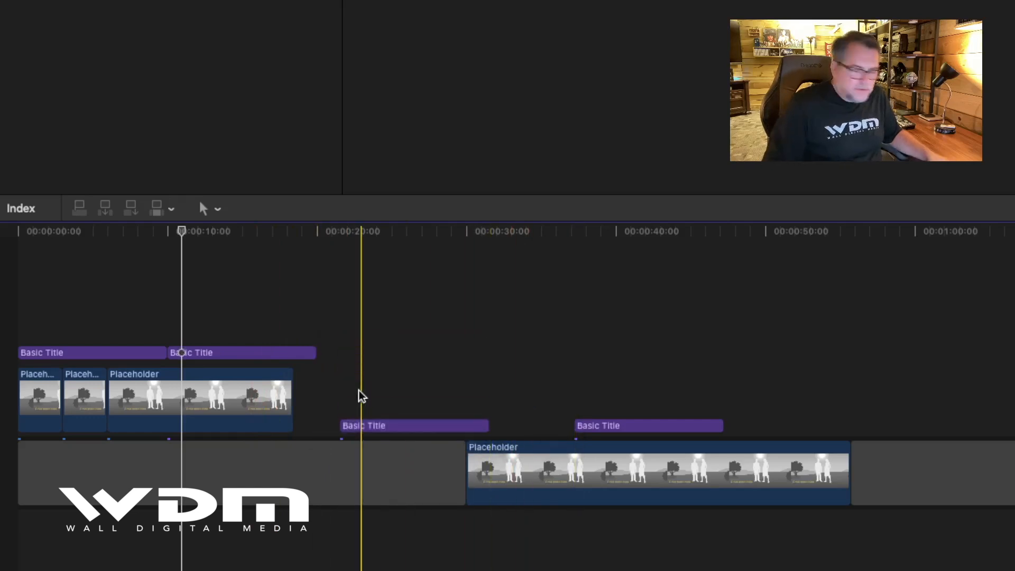